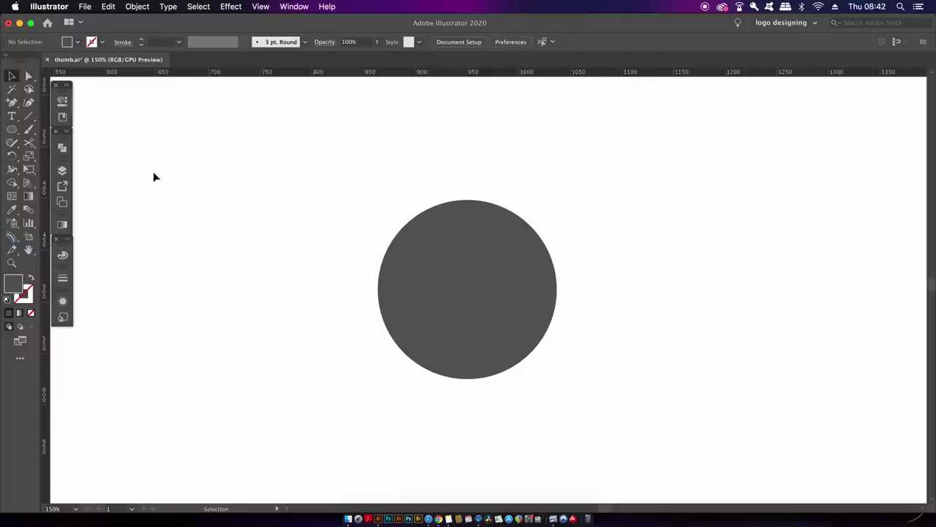
Pick the Open Path Offset Tool from the ToolShed tool flyout
drag(12, 236, 47, 241)
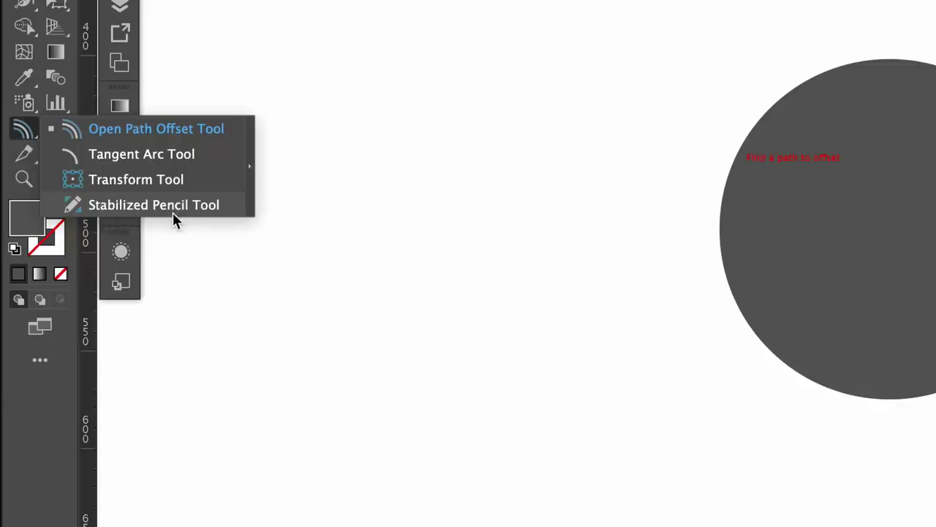
click(184, 130)
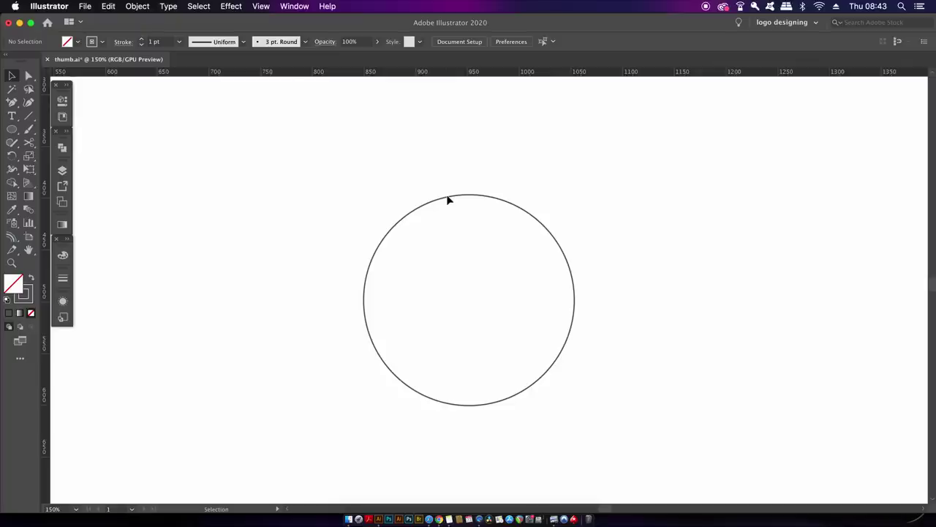
Select the circle, drag out offset rings with Open Path Offset, then marquee-select the four rings
click(450, 200)
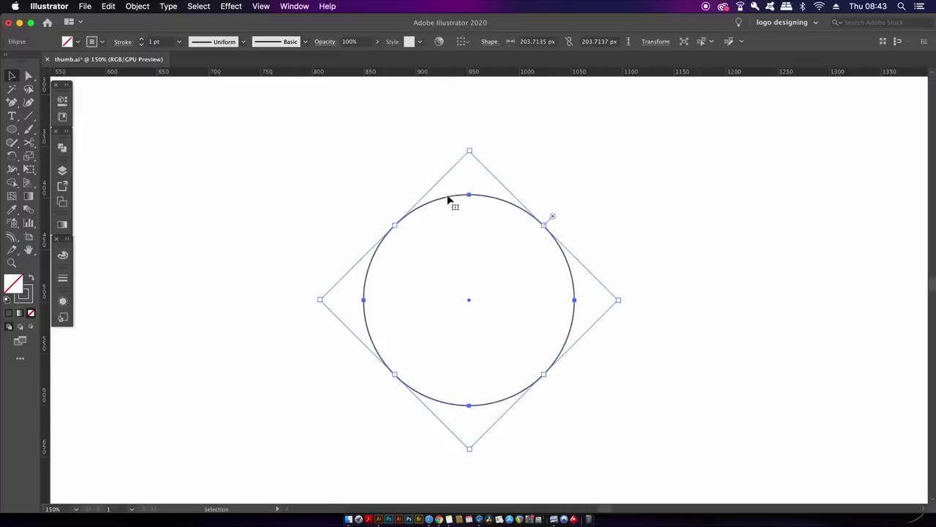
click(11, 238)
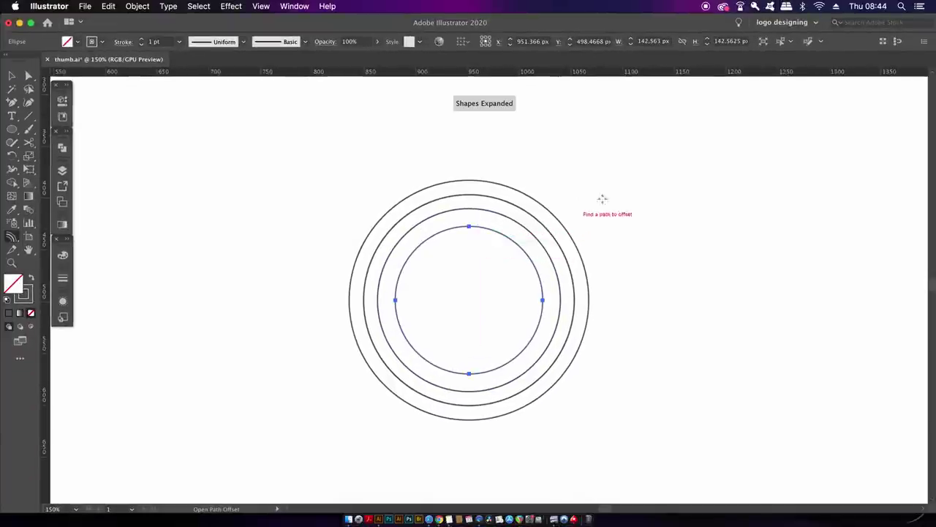
key(v)
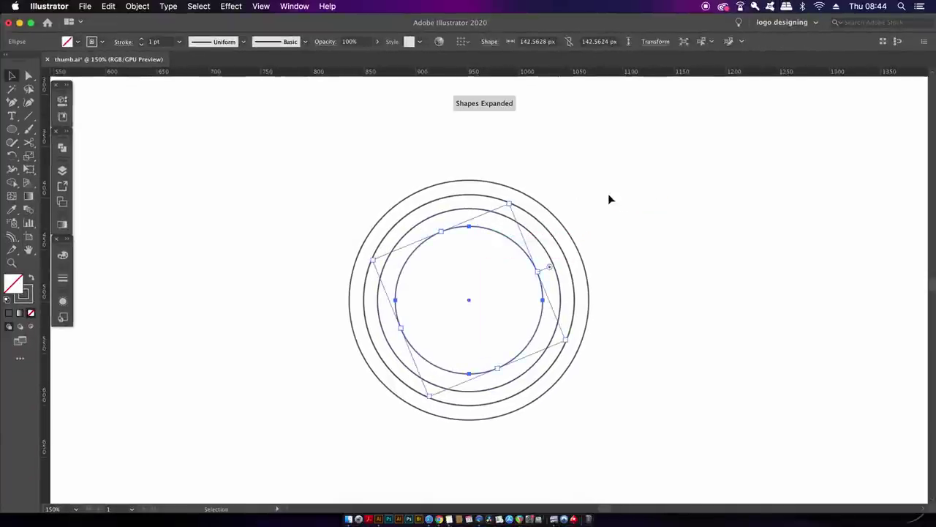
drag(563, 162, 440, 299)
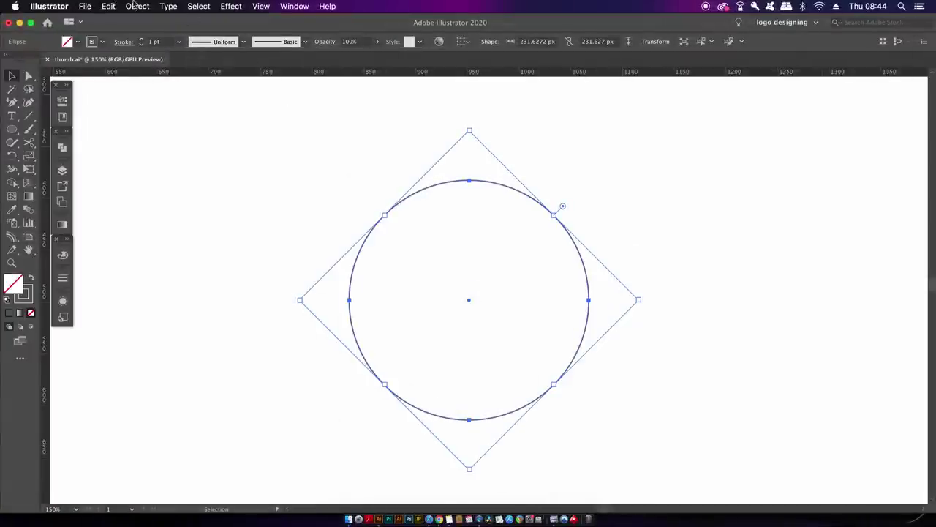
Open Object > Path > Offset Open Path and move its dialog away from the circle
click(138, 6)
mouse_move(158, 276)
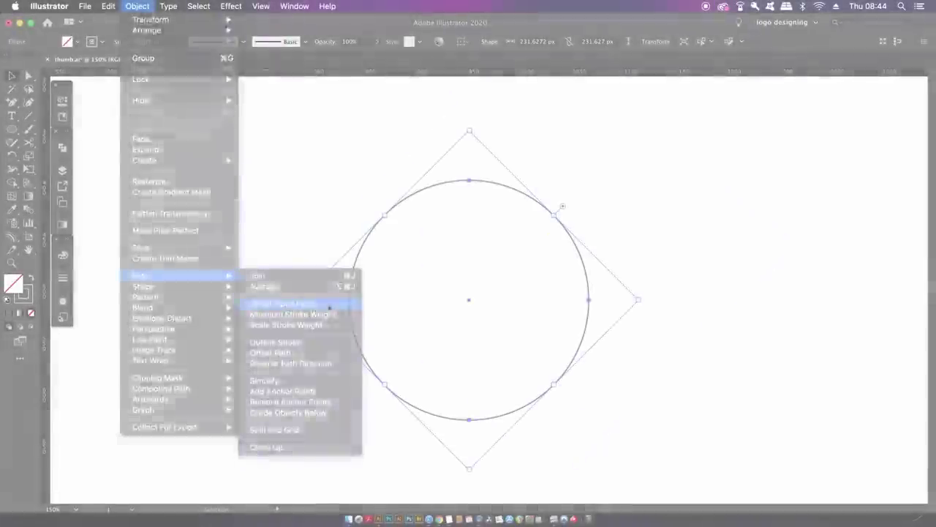
click(357, 256)
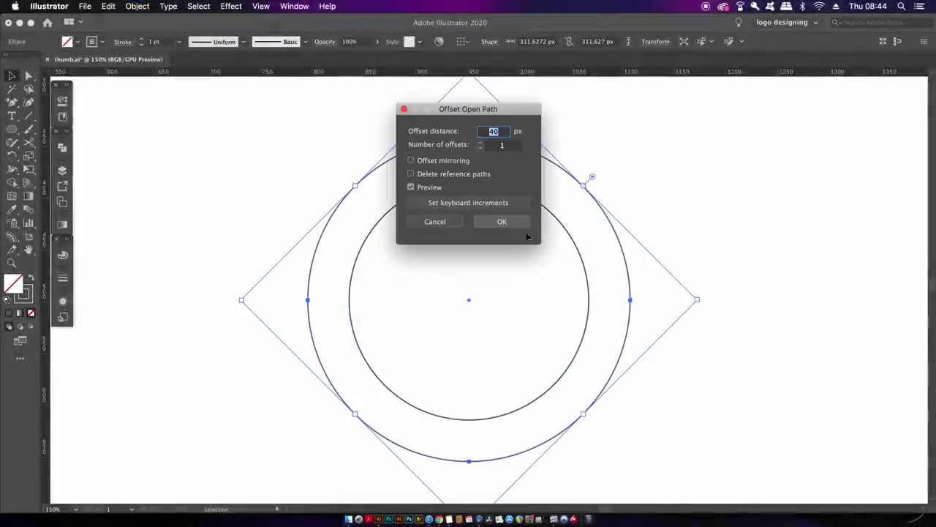
drag(483, 115, 804, 118)
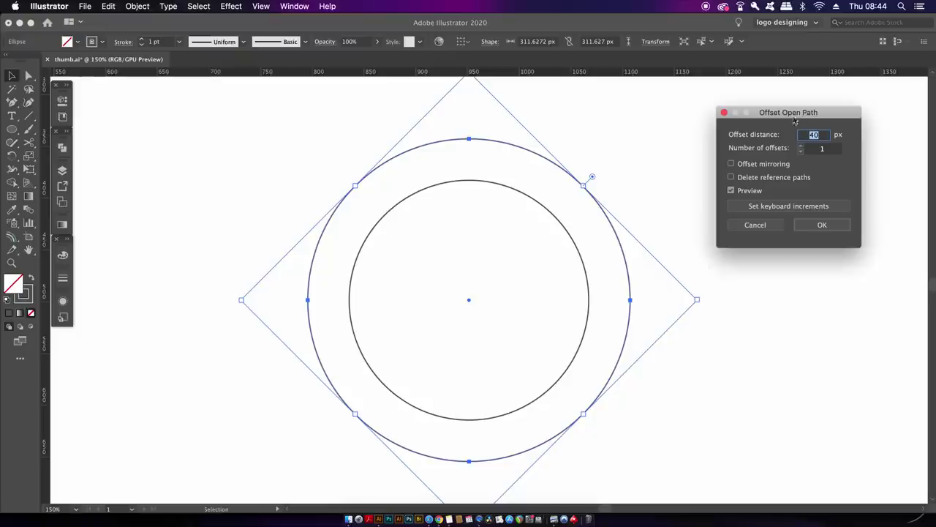
Set the offset distance to 10 px with 5 offsets
click(803, 147)
click(802, 146)
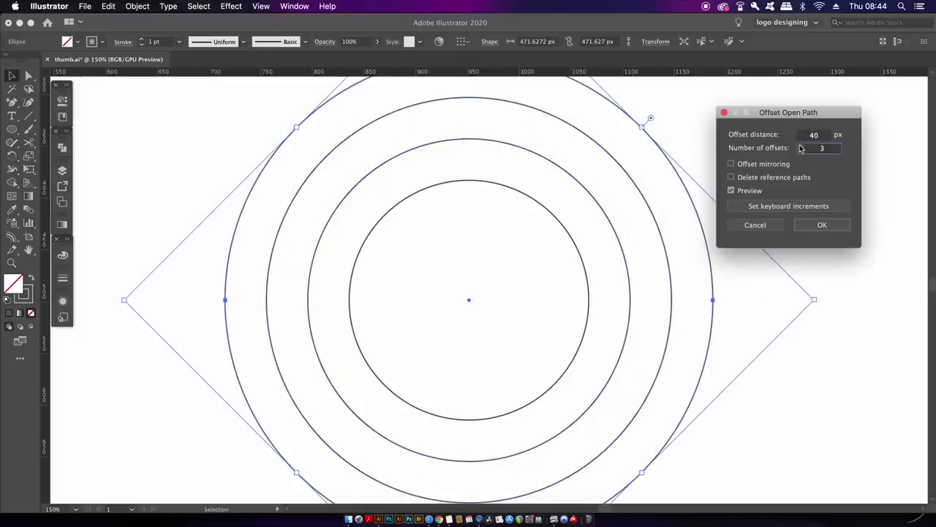
key(shift+Tab)
text(1)
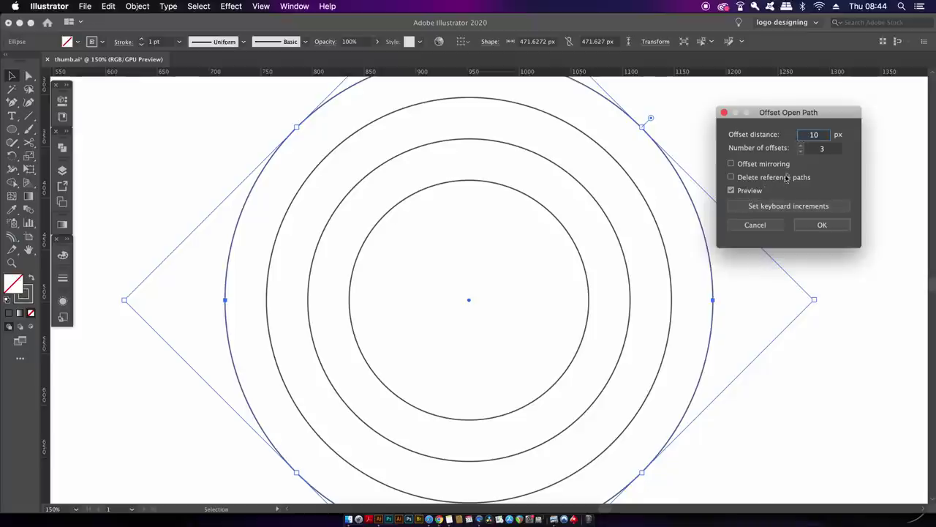
click(816, 148)
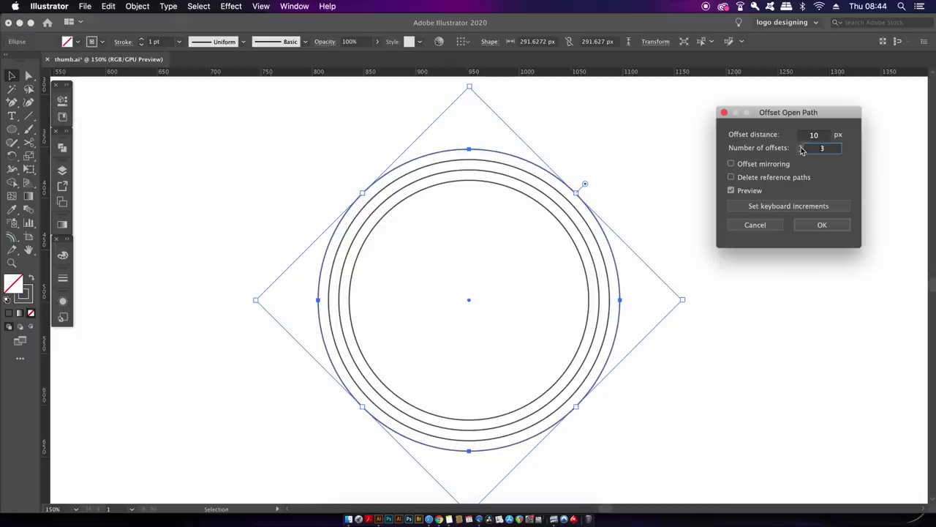
key(Up)
key(Up)
key(Up)
key(Up)
key(Down)
key(Down)
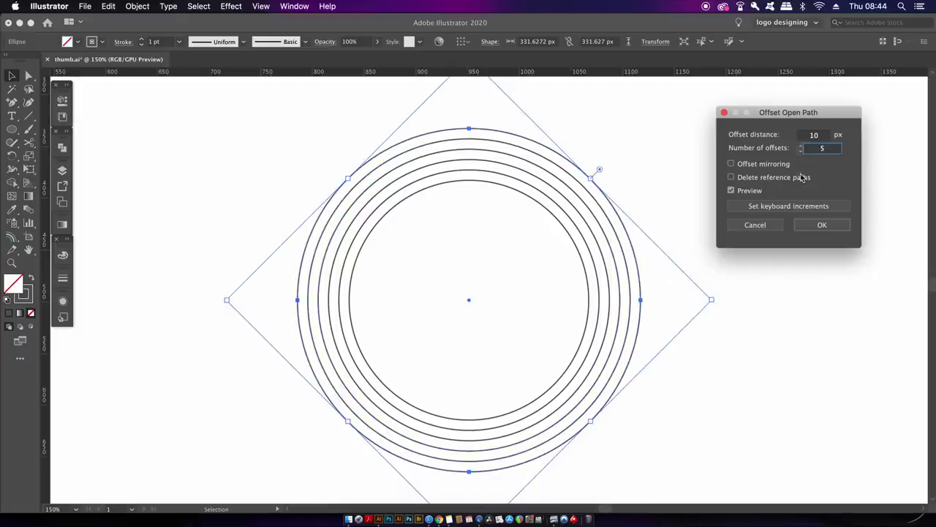
Keep the original circle, enable Offset mirroring, raise offsets to 10, and open keyboard increment preferences
click(732, 177)
click(731, 178)
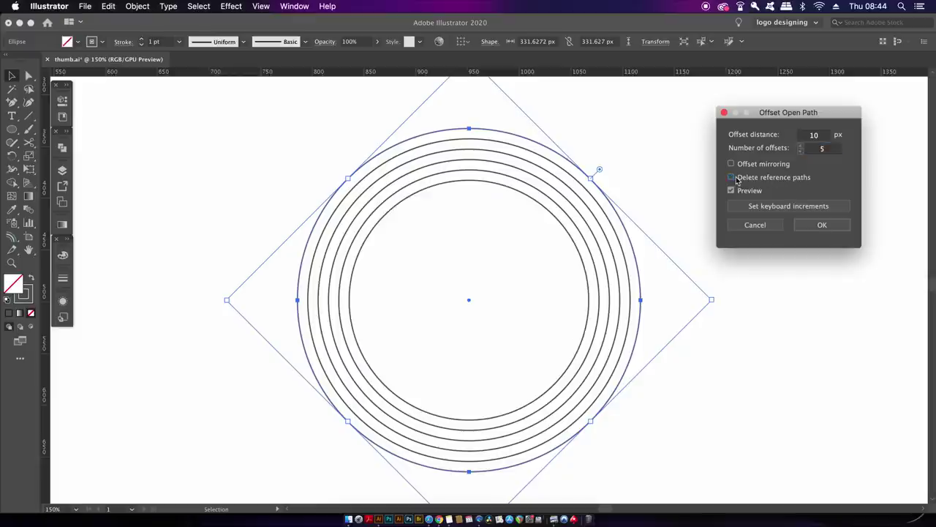
click(731, 164)
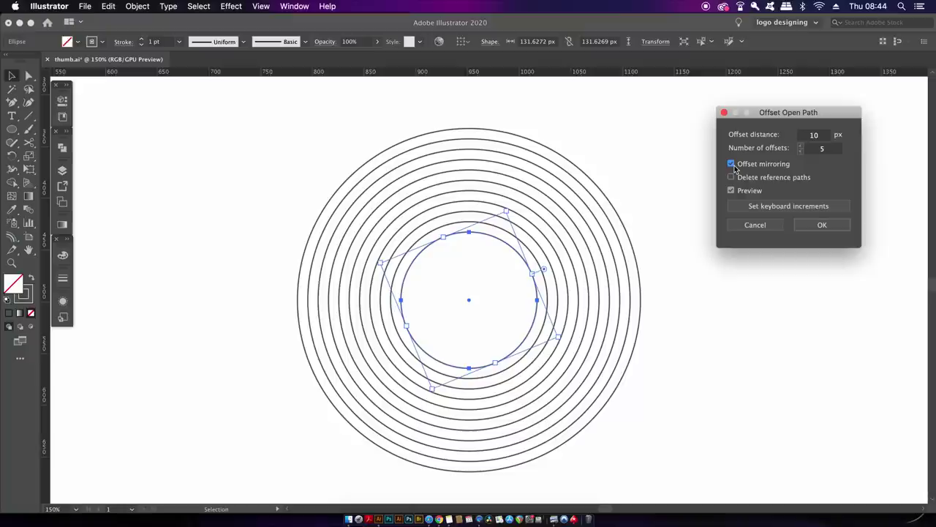
click(732, 164)
click(731, 163)
click(799, 147)
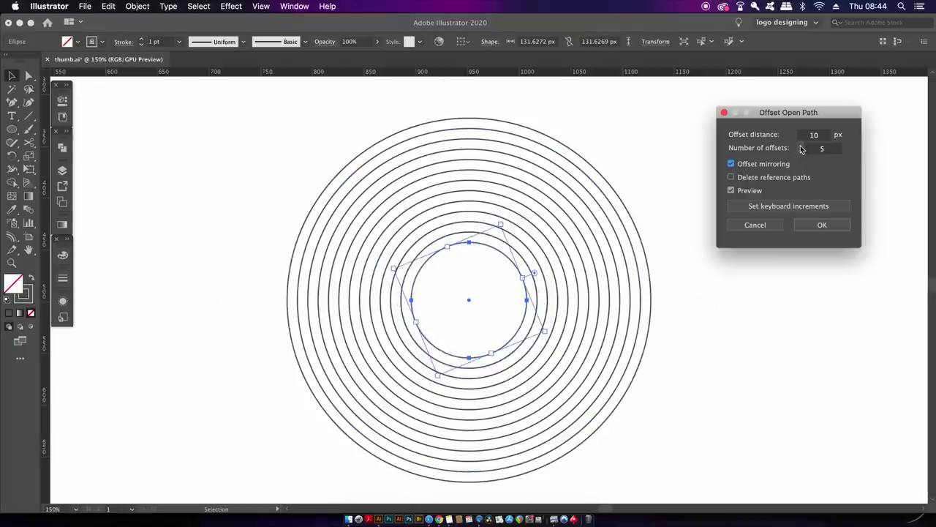
click(800, 146)
click(799, 147)
click(800, 147)
click(799, 147)
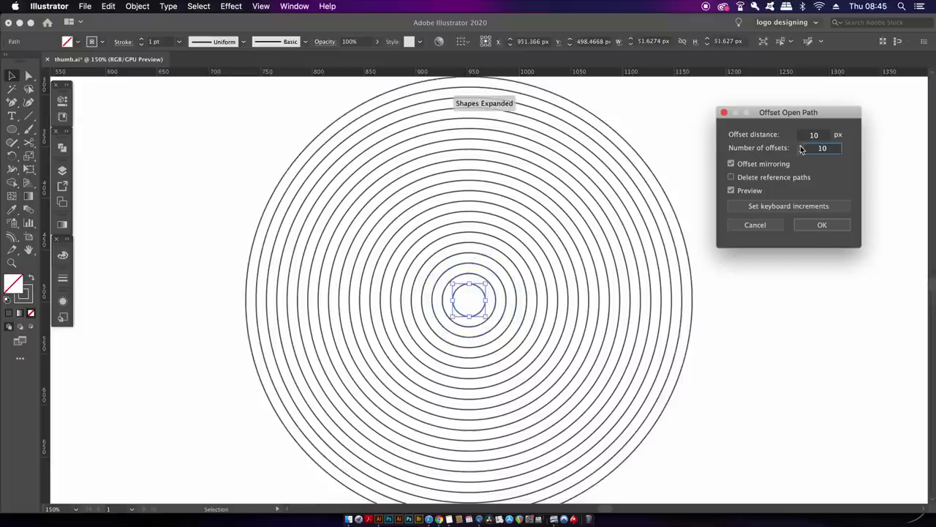
click(781, 206)
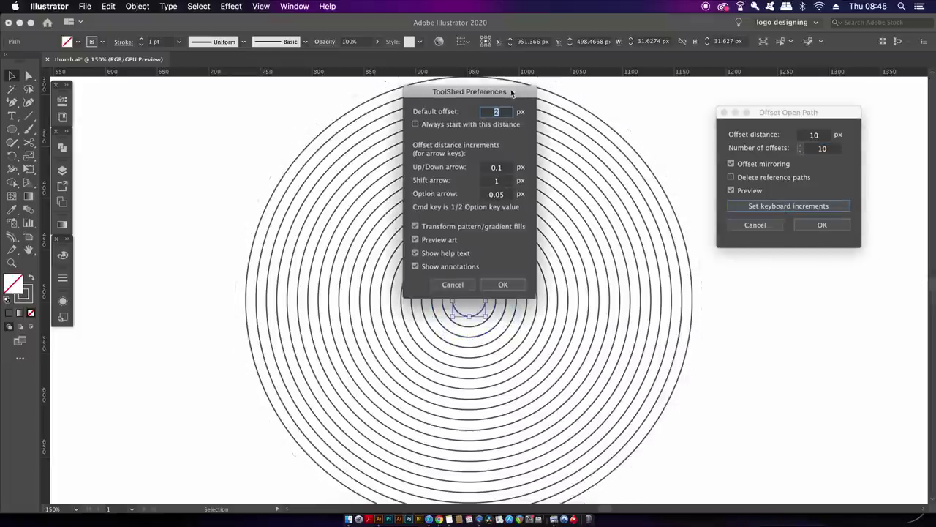
Move the ToolShed Preferences dialog to the lower right, below the offset settings
drag(512, 90, 843, 278)
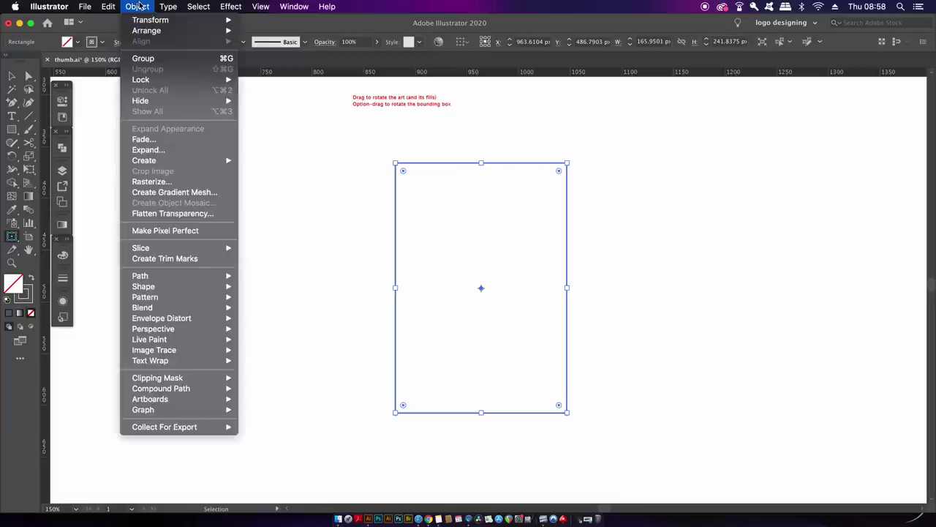
Check the rectangle's bounding box rotation (−90°) and move the alert aside
mouse_move(179, 21)
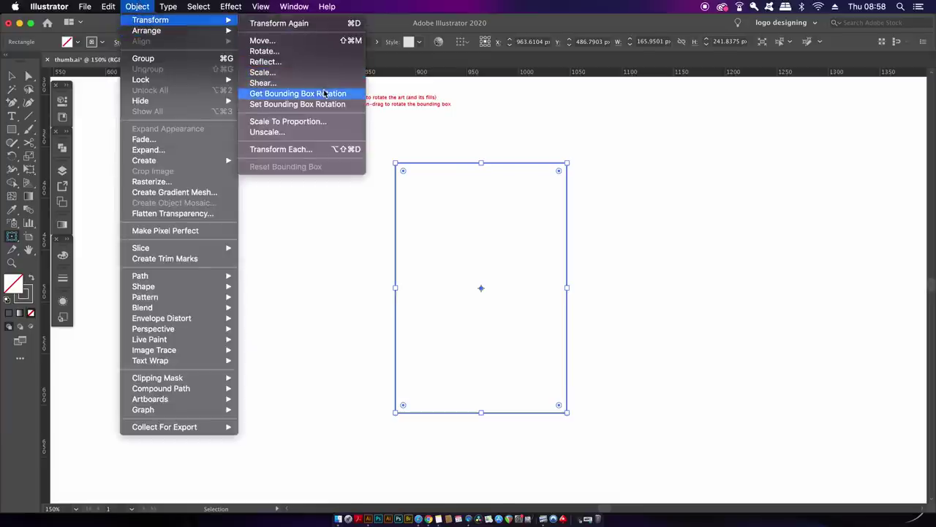
click(348, 95)
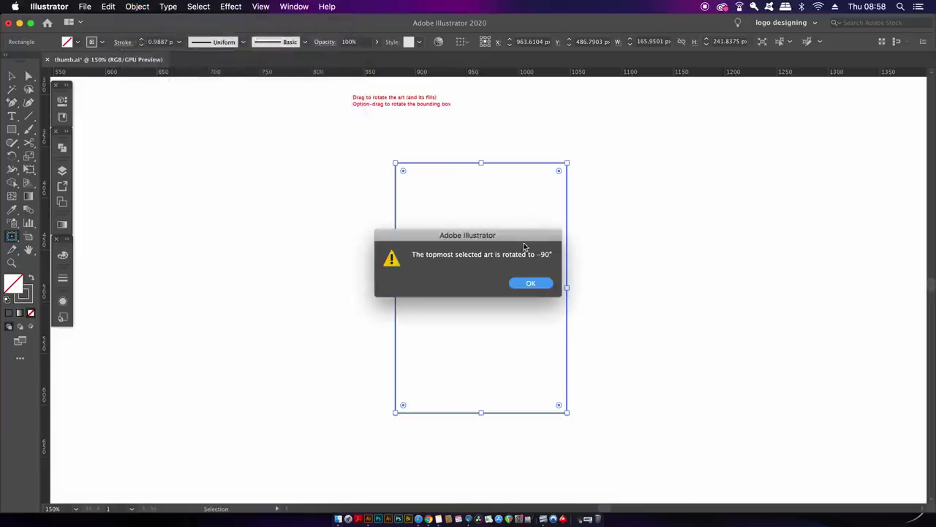
drag(523, 238, 309, 198)
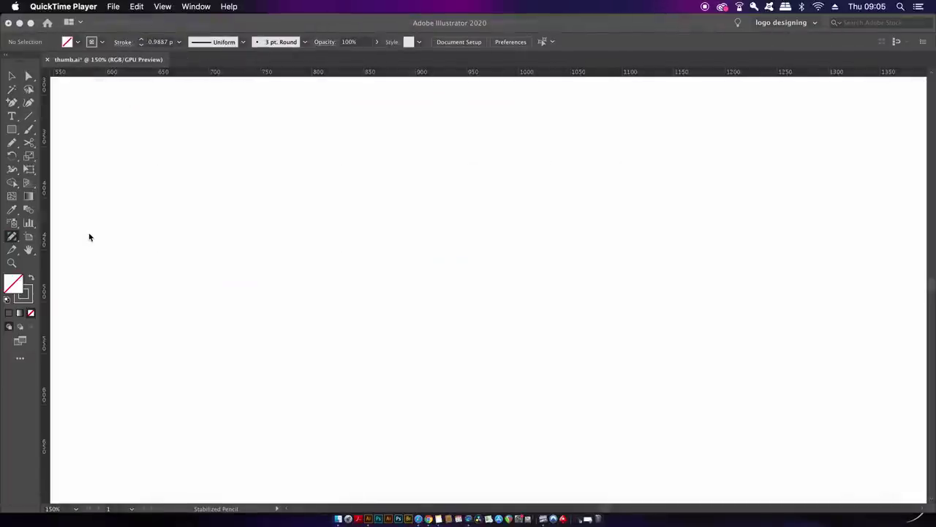
Open the Stabilized Pencil settings, then select and delete the wavy test path
double_click(13, 240)
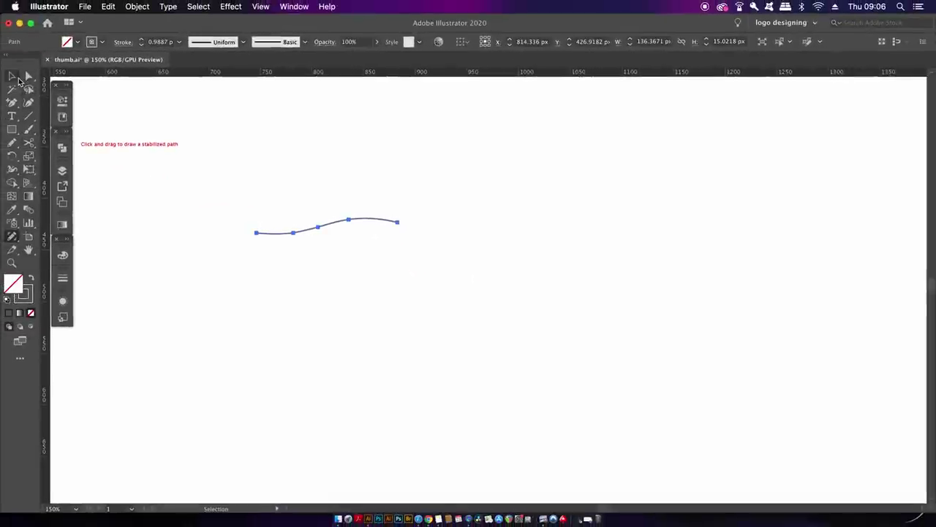
key(v)
click(488, 141)
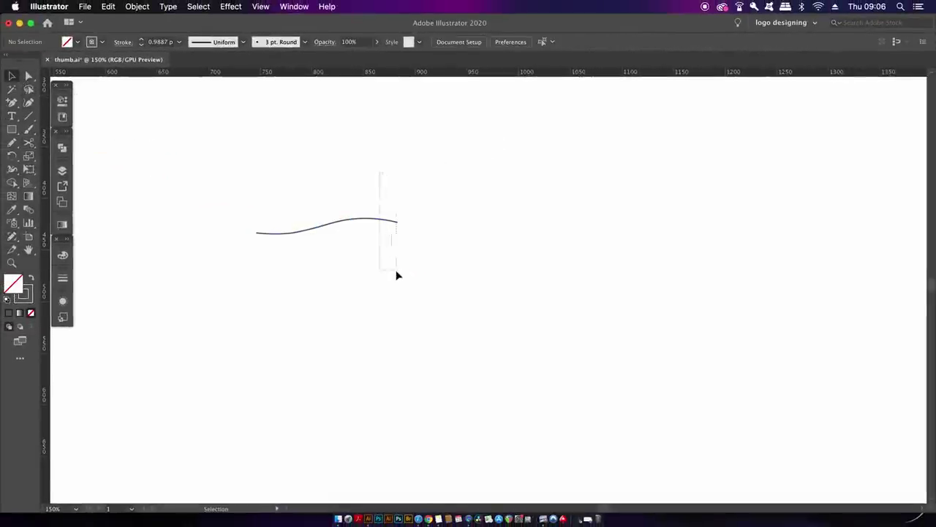
drag(397, 275, 398, 272)
key(Delete)
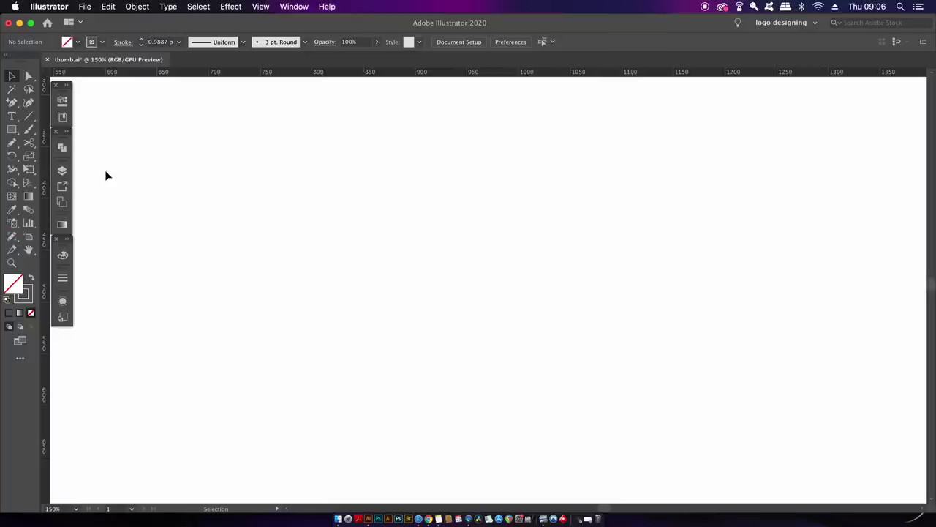
Draw a freehand curve across the canvas with the Pencil tool and deselect it
click(13, 144)
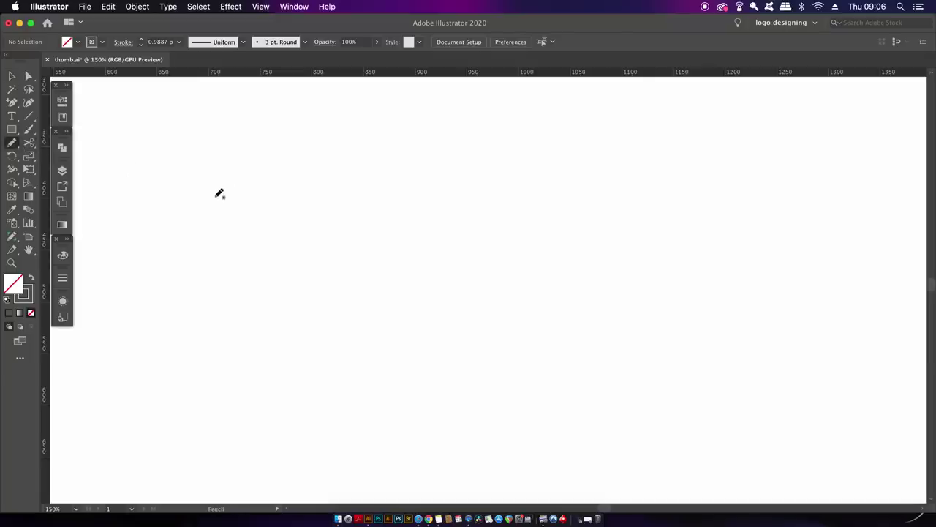
mouse_move(214, 189)
mouse_down()
mouse_move(316, 193)
mouse_move(431, 158)
mouse_move(527, 175)
mouse_move(572, 207)
mouse_up()
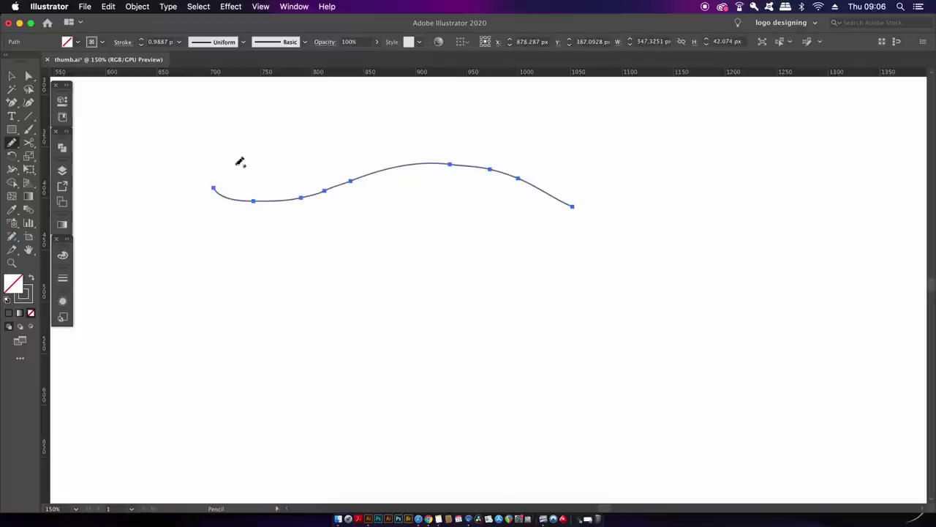
key(v)
click(229, 111)
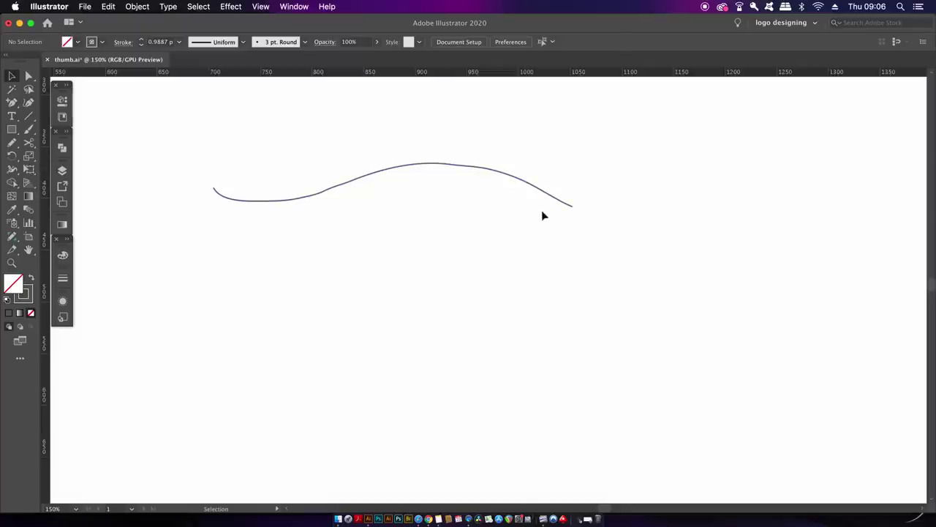
Draw a smoother curve below it with the Stabilized Pencil tool and deselect
click(12, 237)
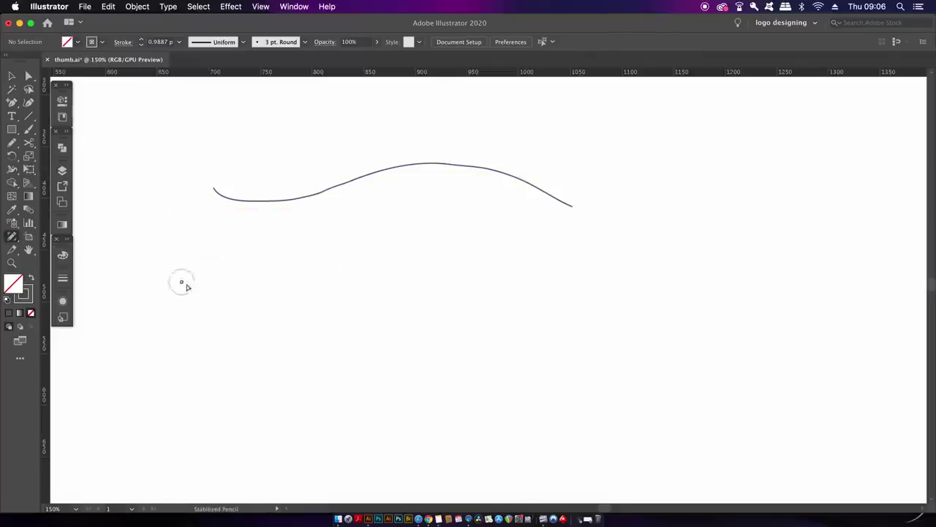
mouse_move(182, 282)
mouse_down()
mouse_move(213, 300)
mouse_move(268, 305)
mouse_move(347, 293)
mouse_move(444, 251)
mouse_move(487, 249)
mouse_move(549, 256)
mouse_move(604, 284)
mouse_move(644, 334)
mouse_up()
click(12, 75)
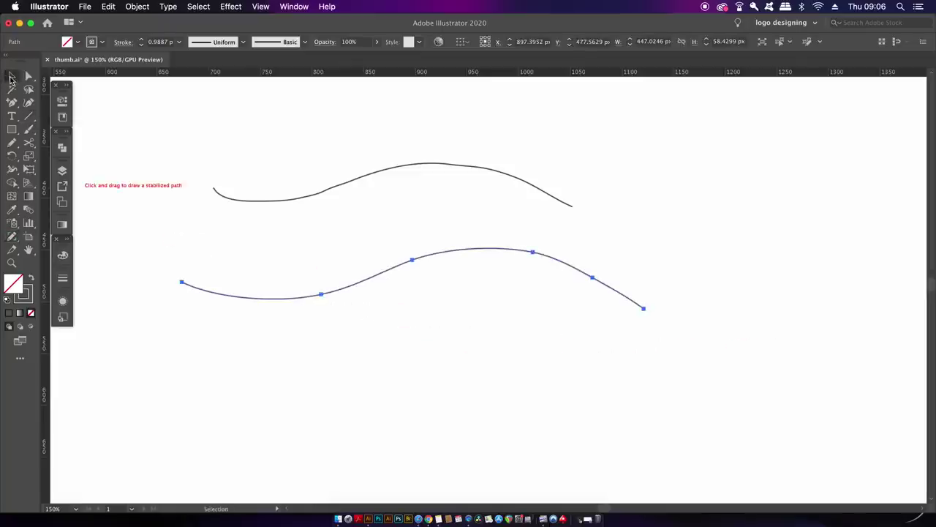
click(180, 102)
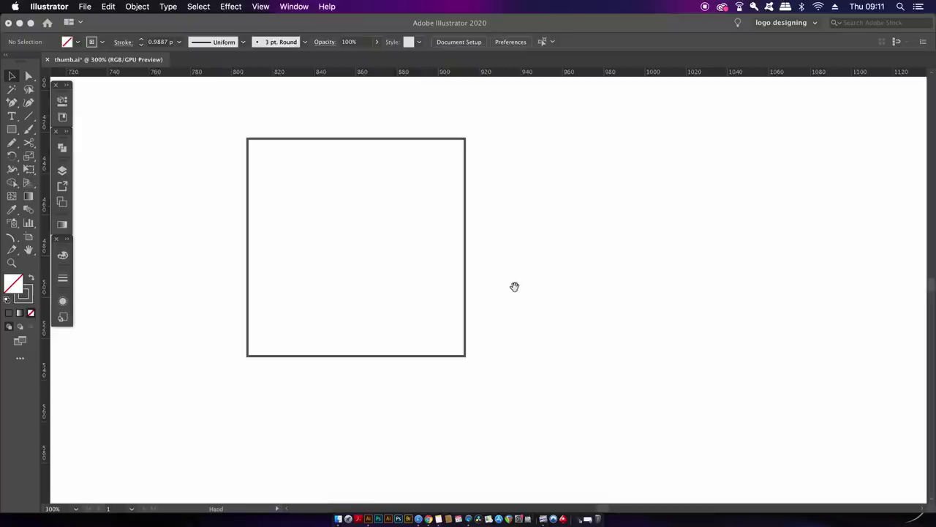
Draw tangent lines right from the square's top edge and up from its right side
drag(514, 285, 568, 334)
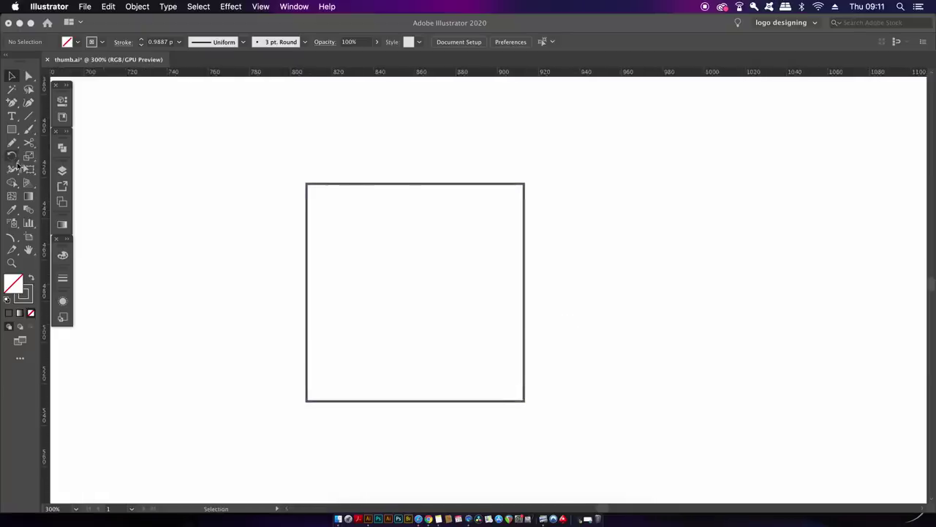
click(12, 237)
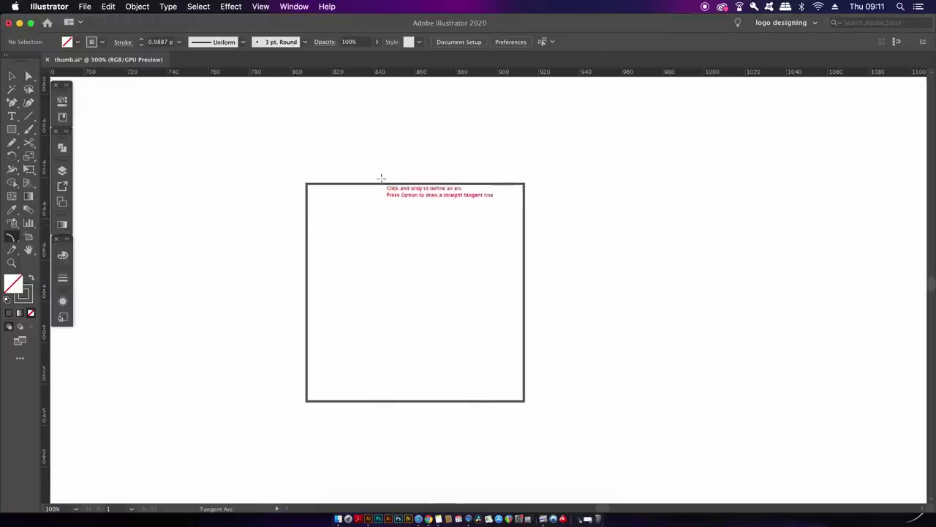
key(v)
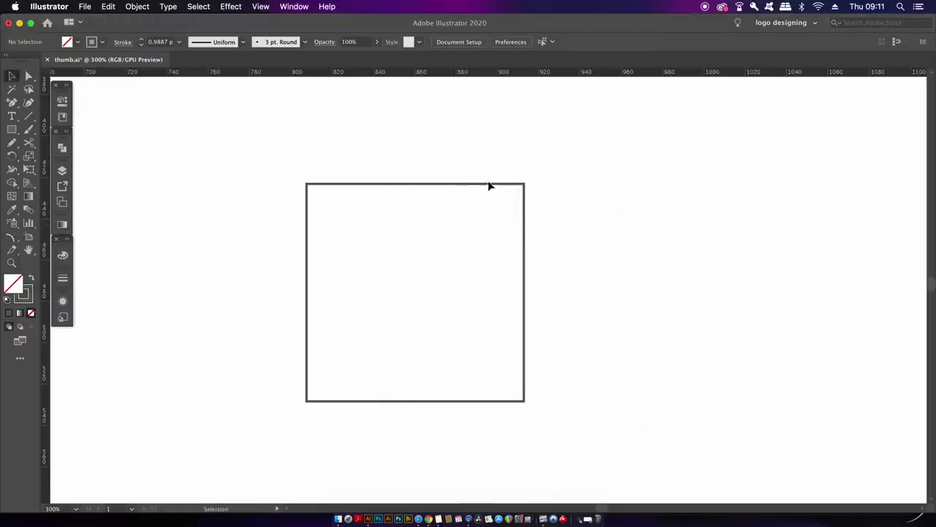
click(489, 184)
click(12, 236)
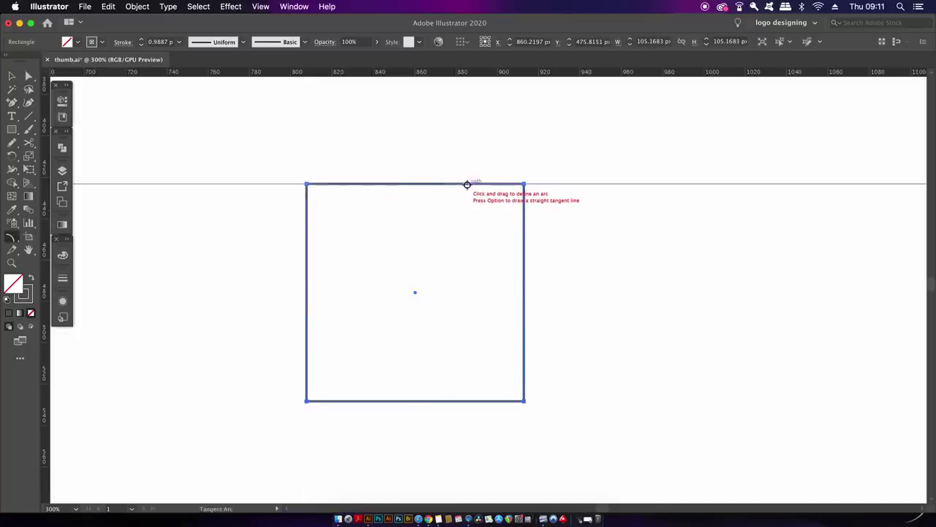
drag(467, 183, 704, 184)
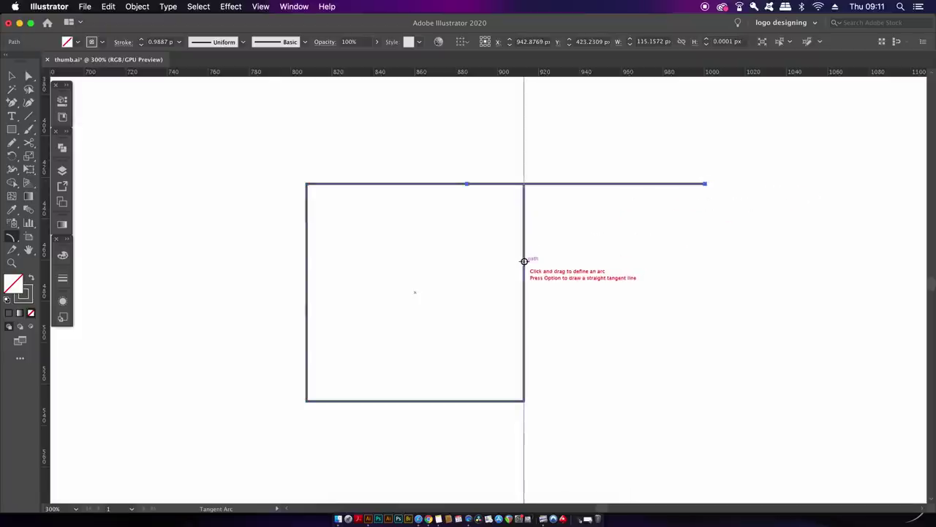
drag(523, 261, 518, 108)
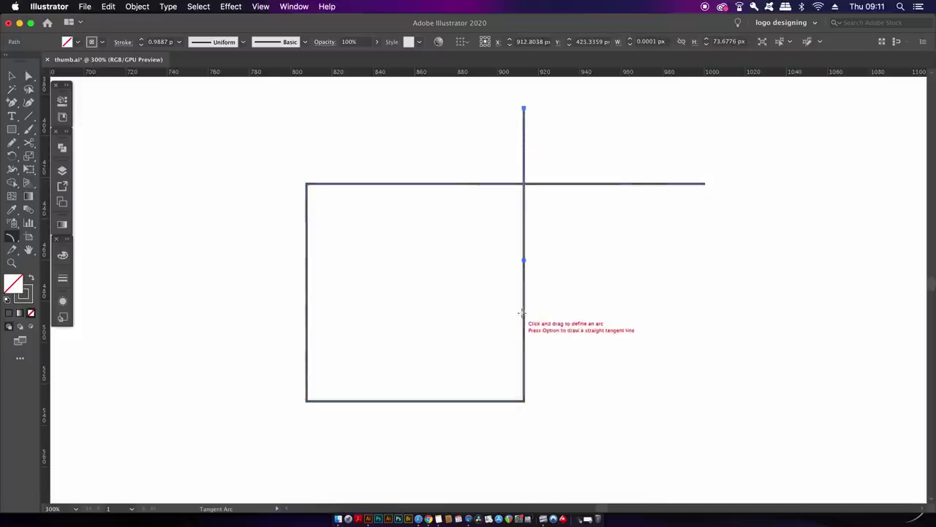
key(v)
click(483, 210)
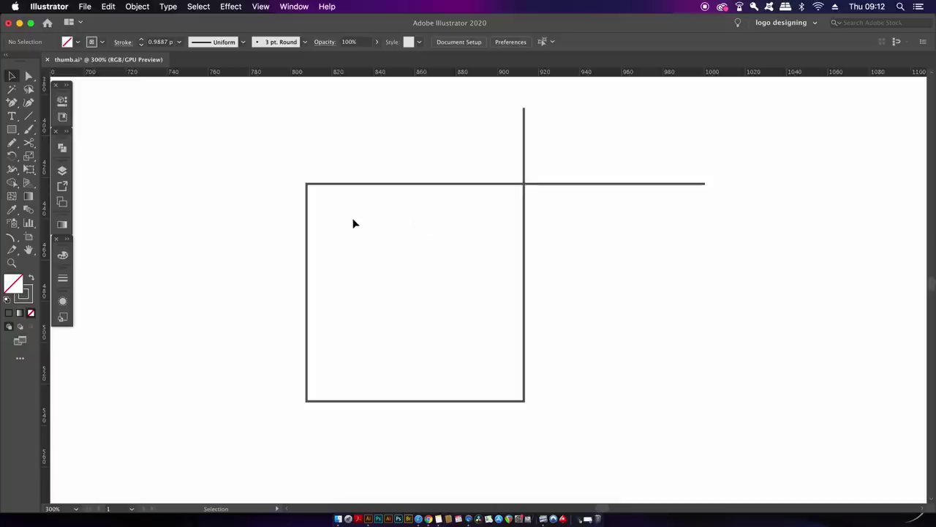
Draw an arc curling up from the square's top edge and a tangent line up its left edge
click(311, 184)
click(11, 236)
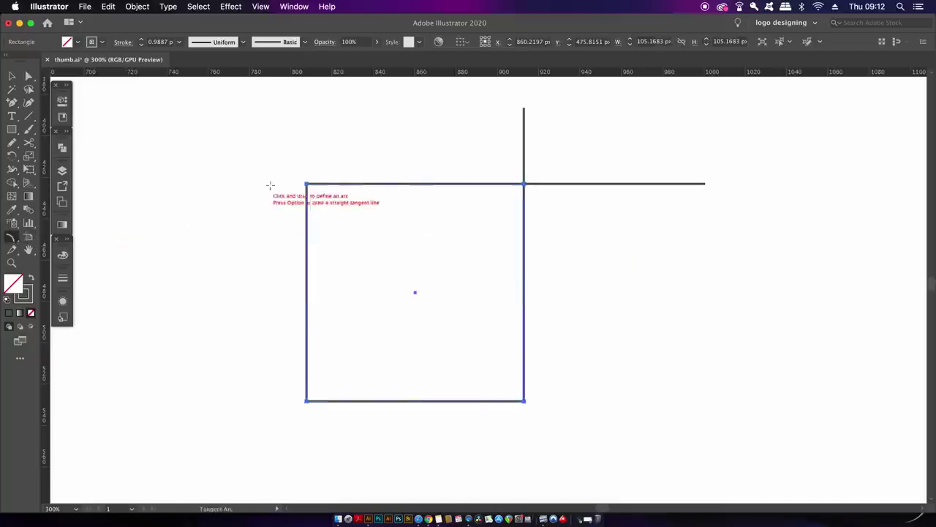
drag(361, 185, 306, 131)
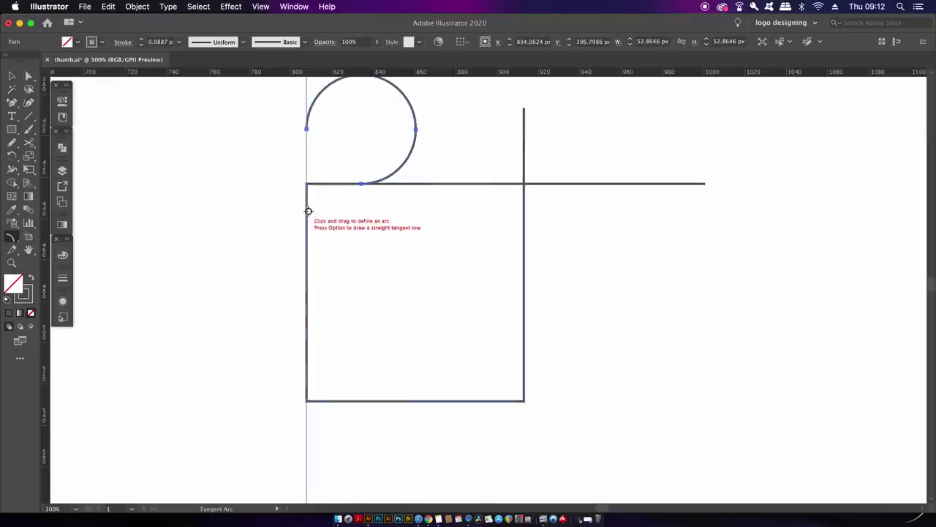
click(308, 206)
drag(308, 205, 306, 131)
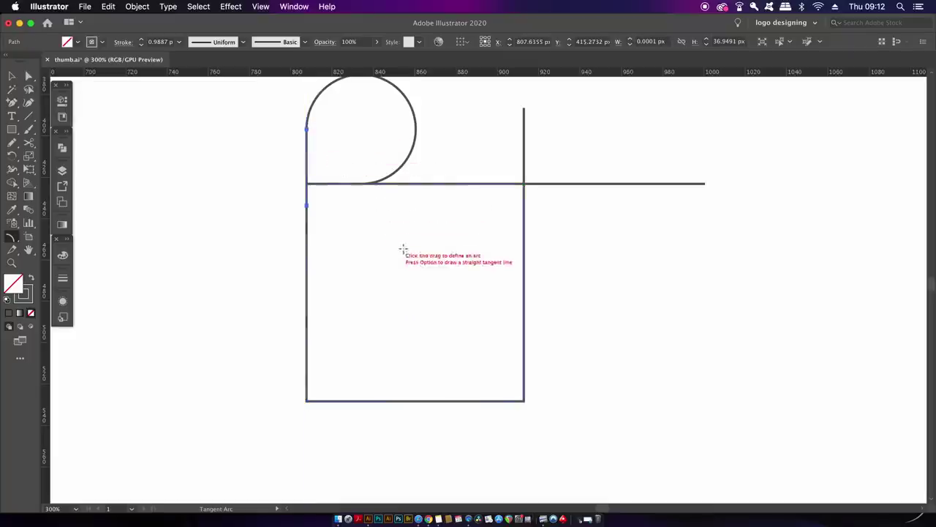
key(v)
click(403, 252)
drag(317, 215, 310, 259)
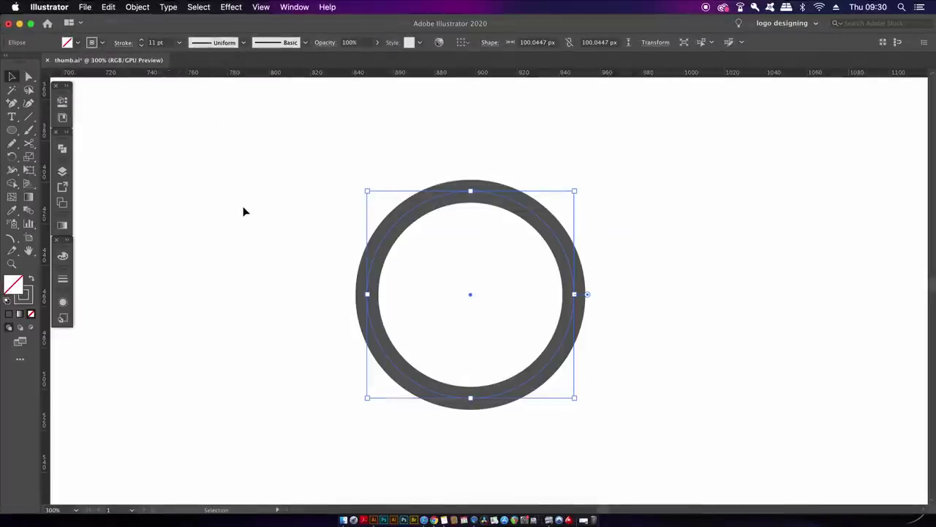
Scale the circle's stroke weight to 12.5% with ToolShed's Scale Stroke Weight
click(147, 6)
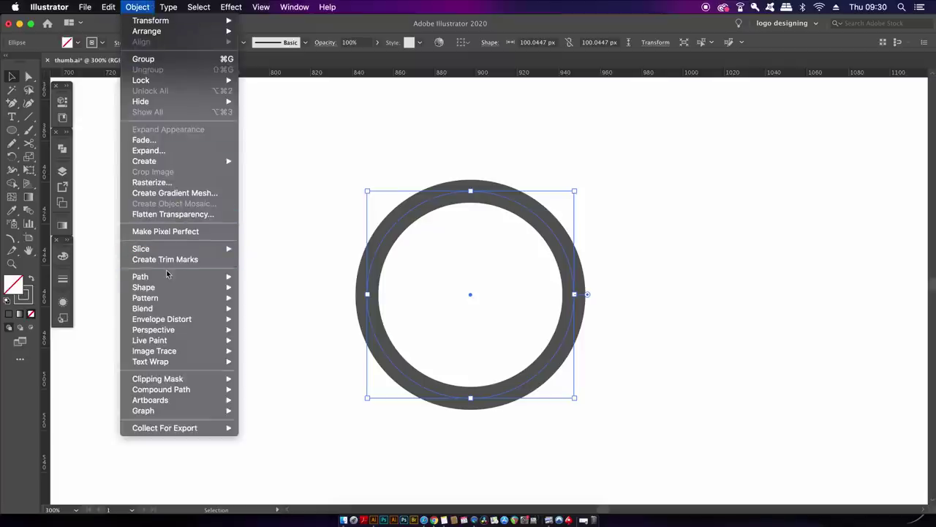
mouse_move(167, 276)
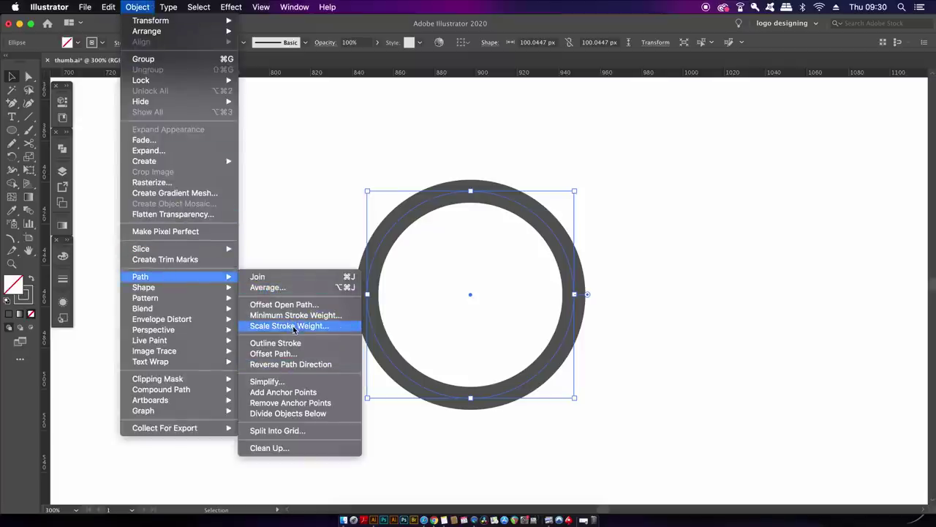
click(335, 329)
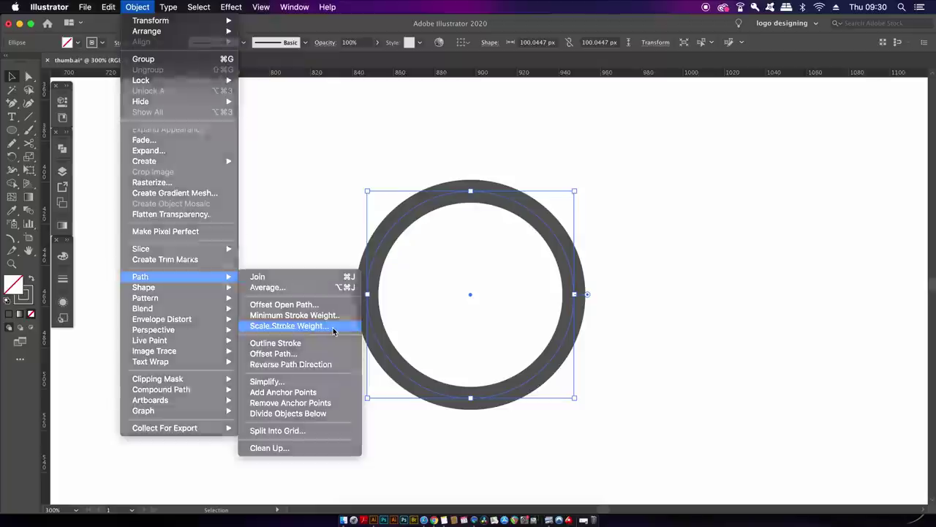
drag(484, 127, 278, 129)
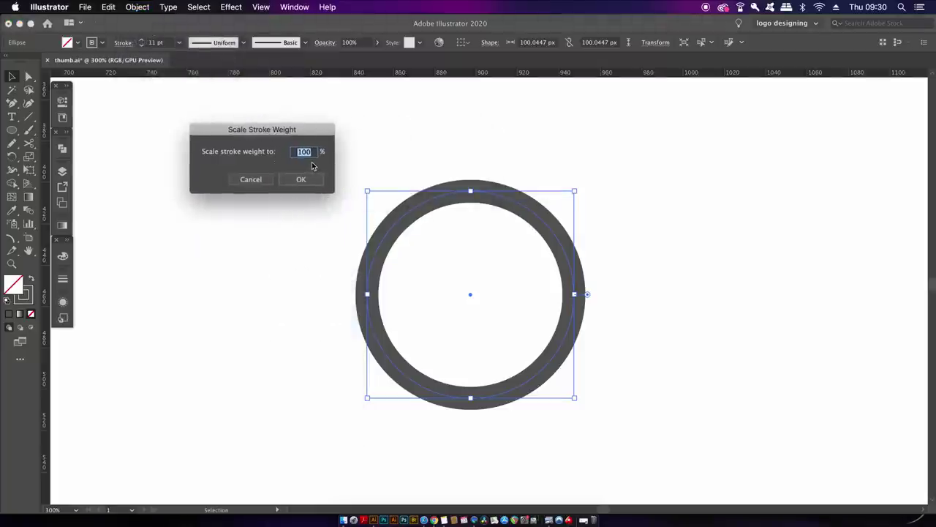
text(12)
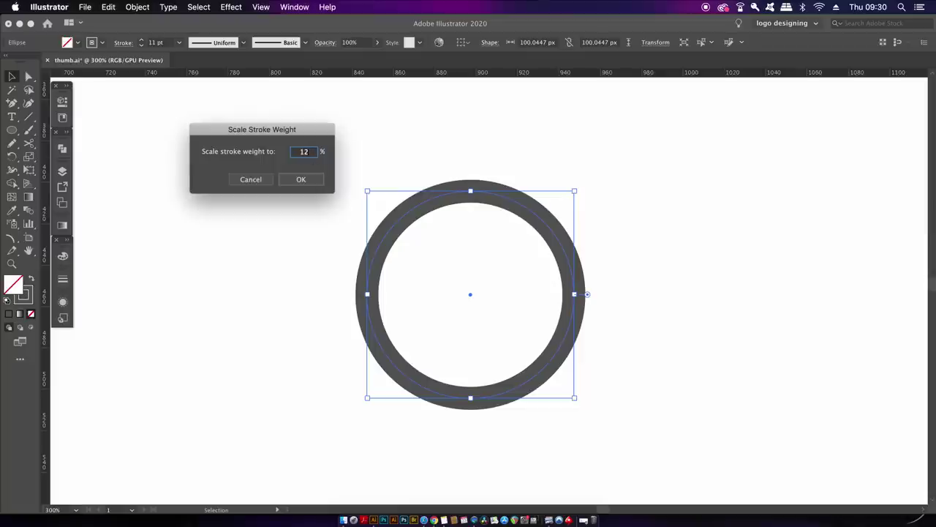
text(.5)
key(Return)
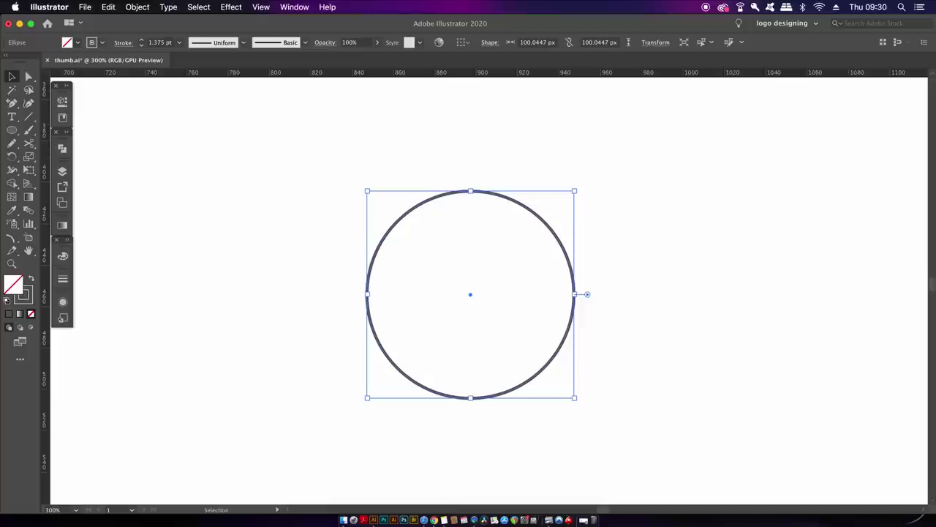
Fade the light blue circle by 20% with Invert fade darkening it to deep blue
click(446, 156)
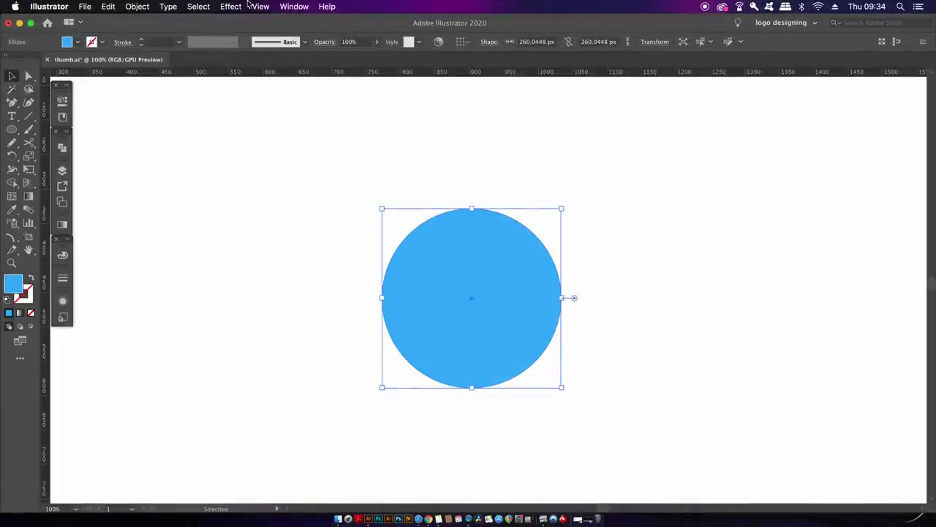
click(137, 6)
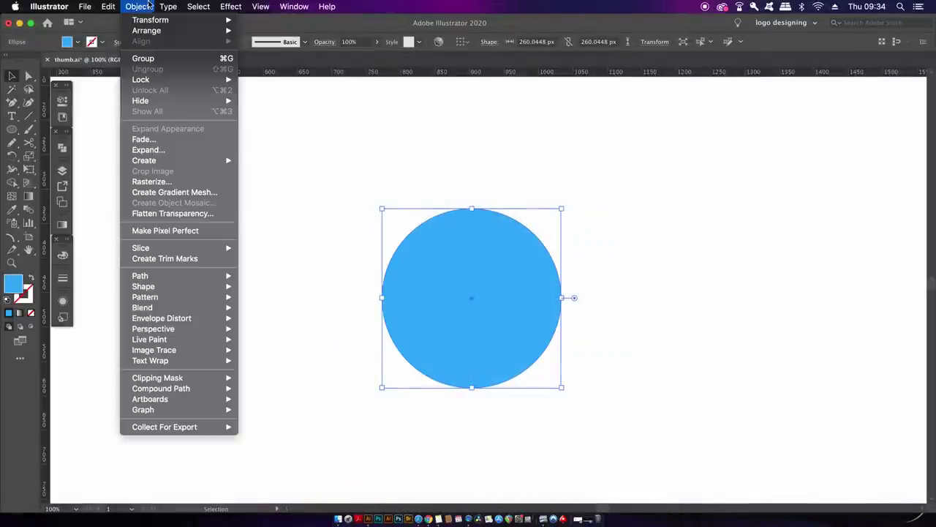
click(157, 139)
drag(447, 117, 217, 115)
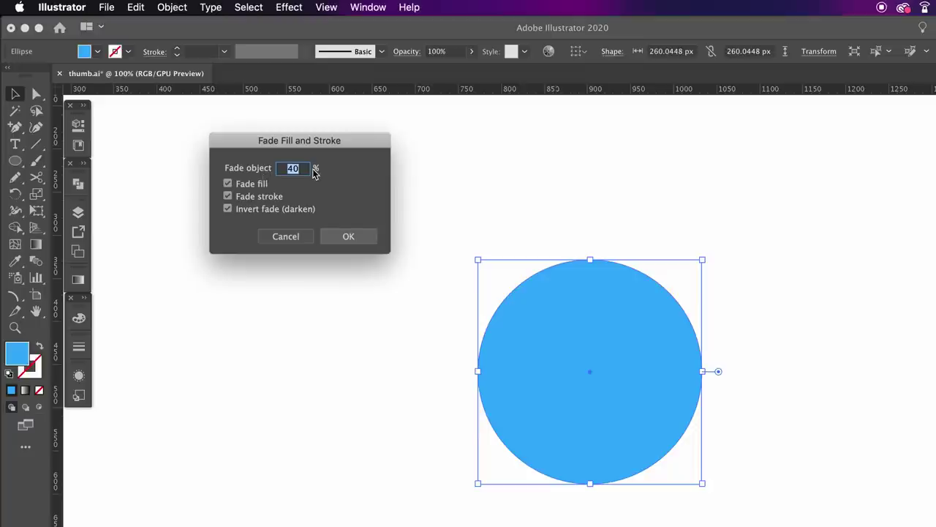
text(2)
click(349, 237)
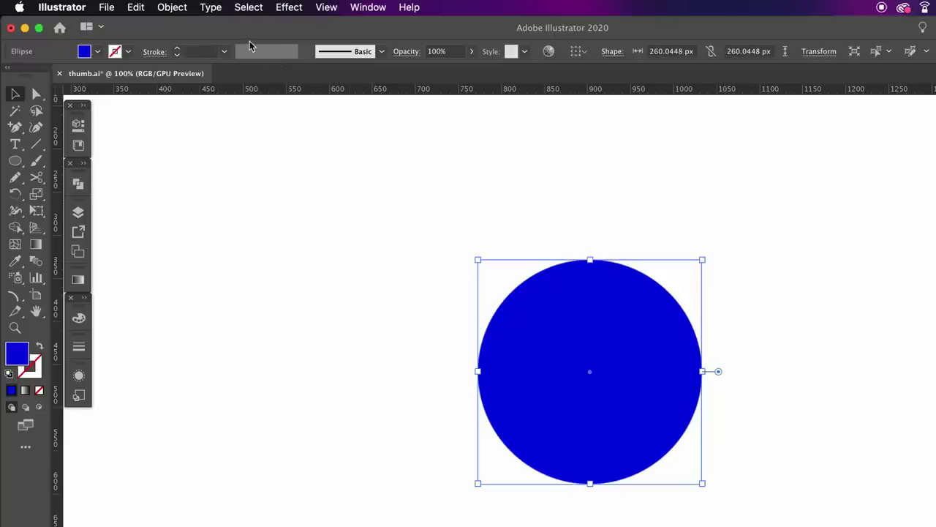
Undo the darkening fade and apply a lightening fade to the circle instead
key(super+z)
click(172, 7)
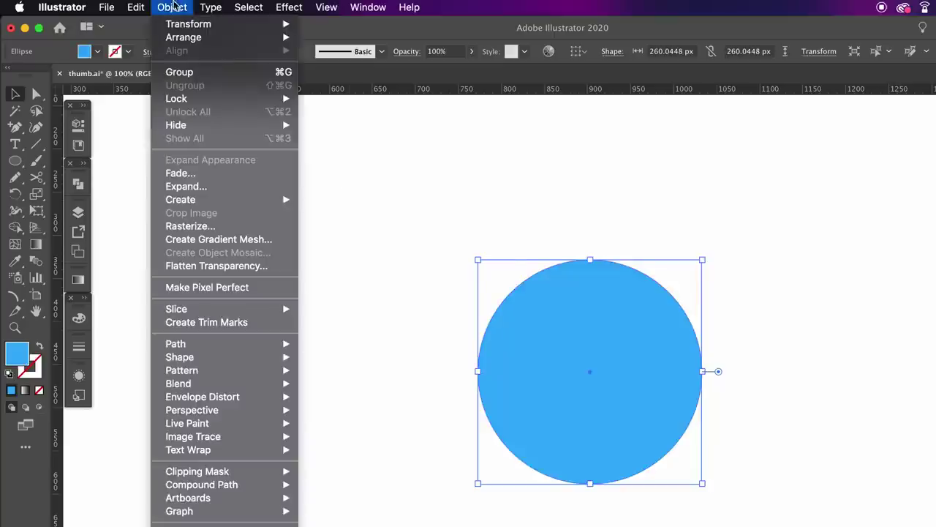
click(220, 172)
drag(532, 155, 243, 167)
click(256, 236)
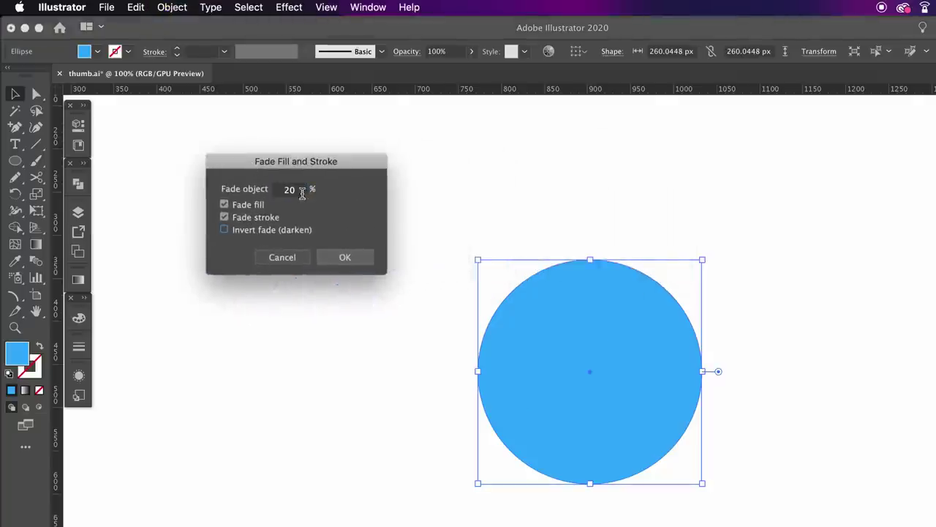
click(342, 259)
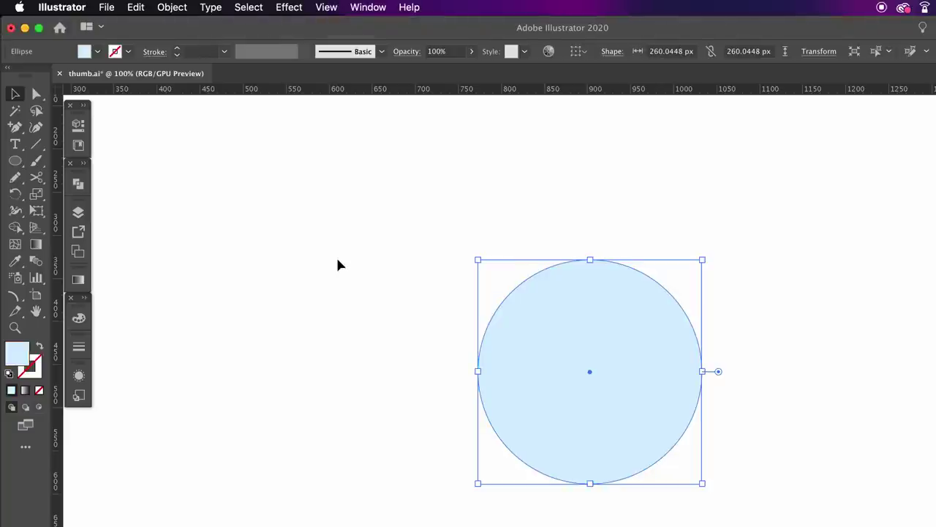
click(324, 248)
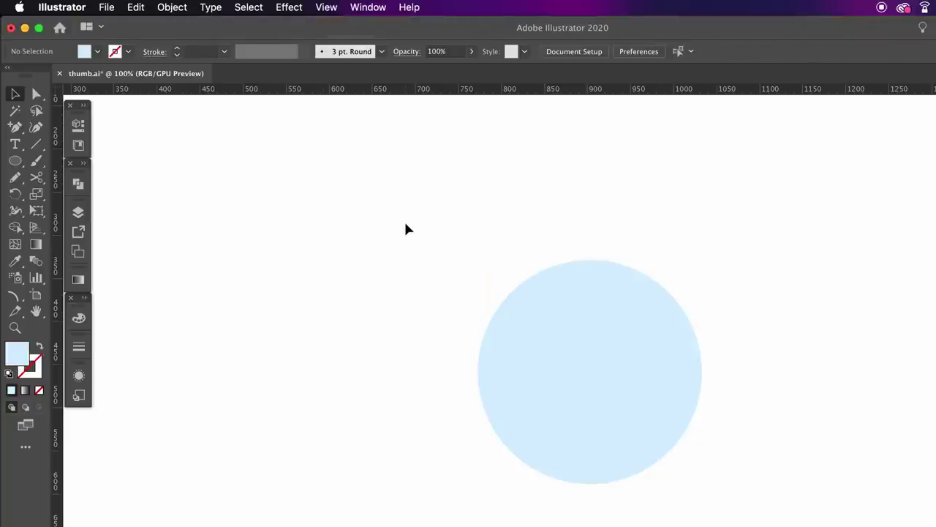
Undo that result and reapply the lightening fade to the circle at 80%
key(super+z)
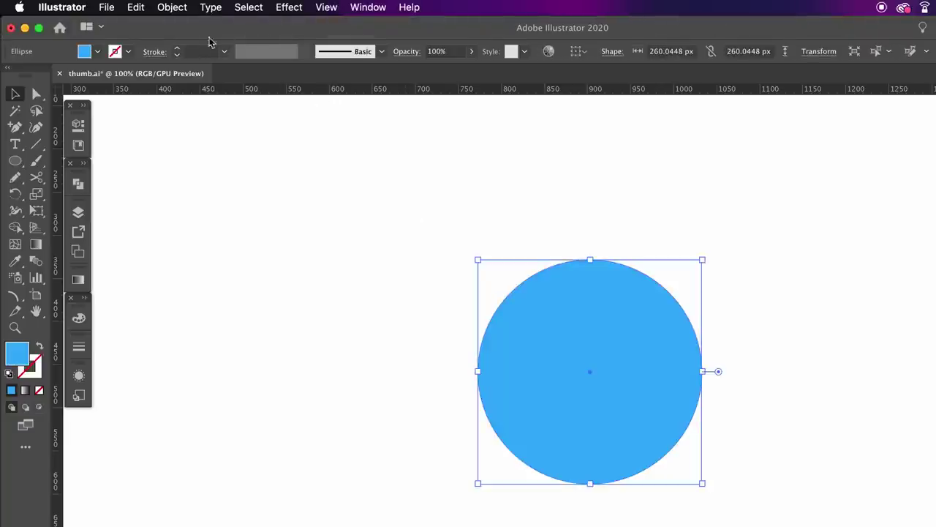
click(171, 7)
click(205, 175)
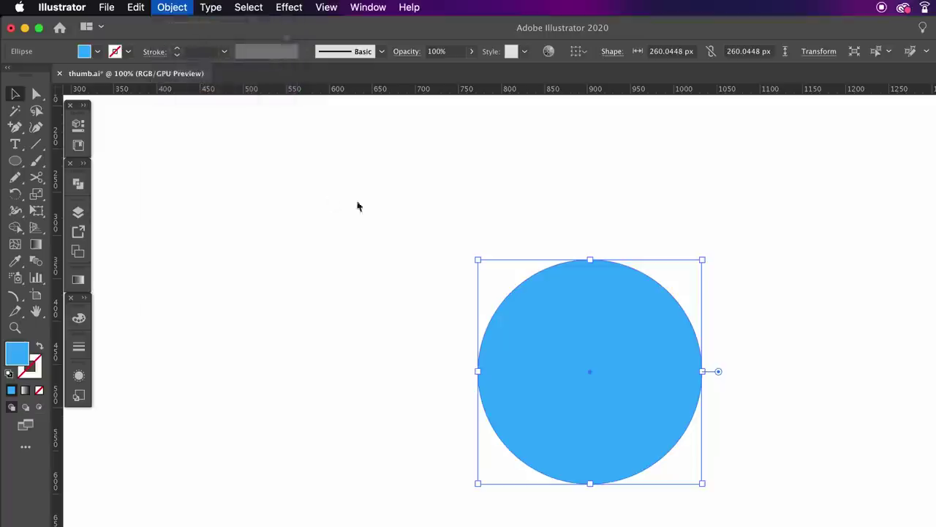
text(80)
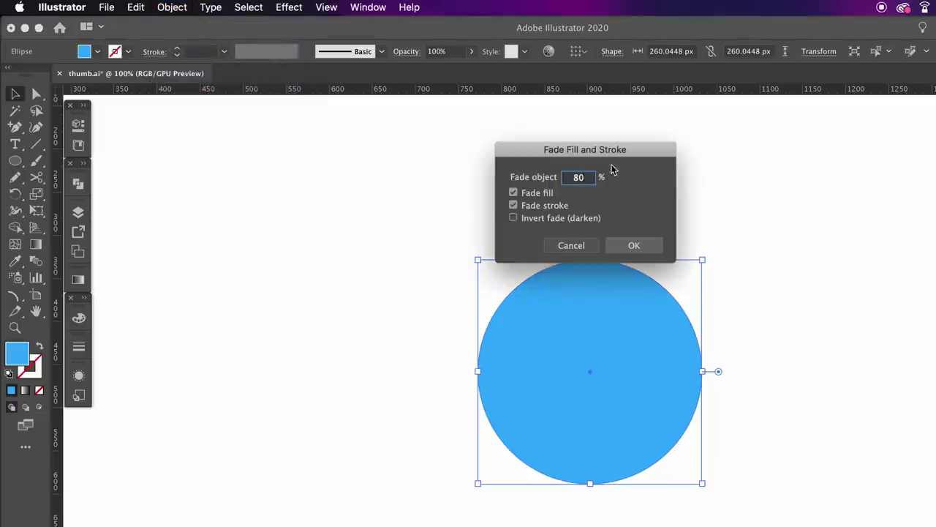
drag(615, 152, 287, 149)
click(313, 242)
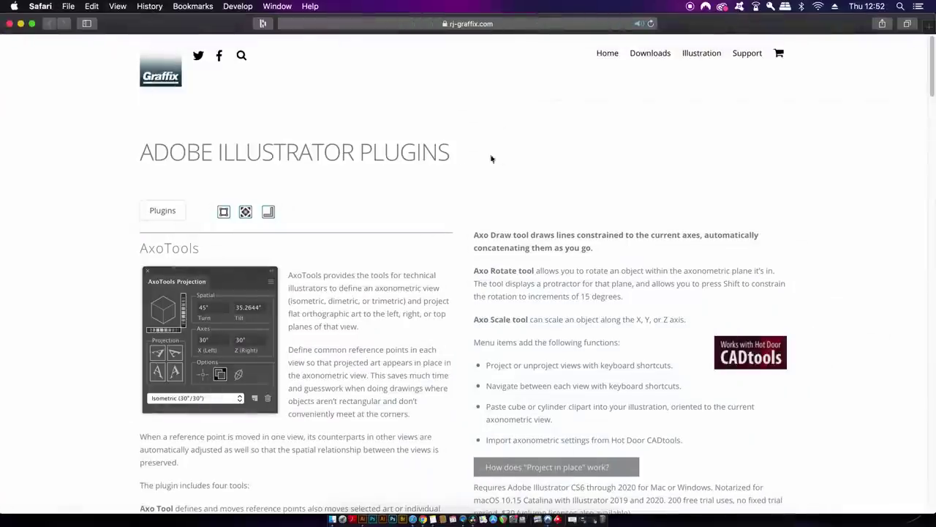
Highlight the ADOBE ILLUSTRATOR PLUGINS heading and scroll down to the ToolShed section
drag(141, 152, 472, 155)
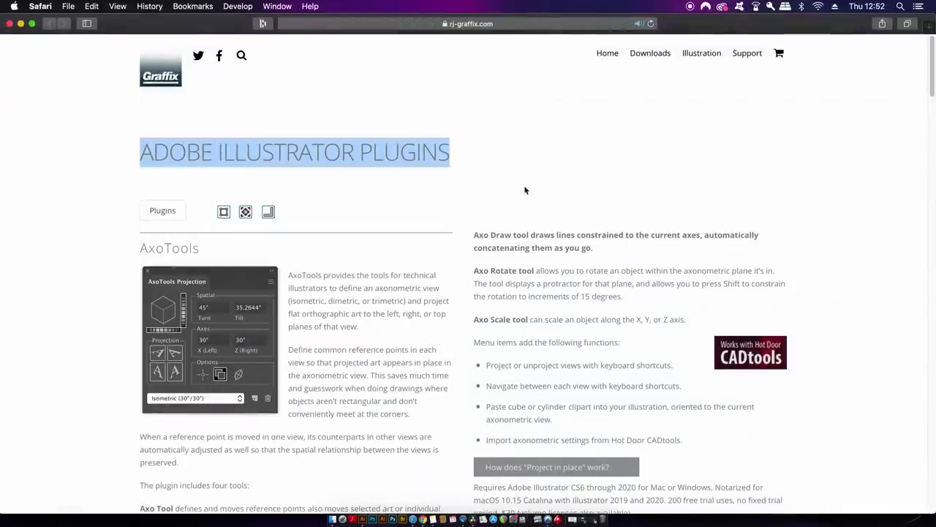
scroll(521, 194, down, 15)
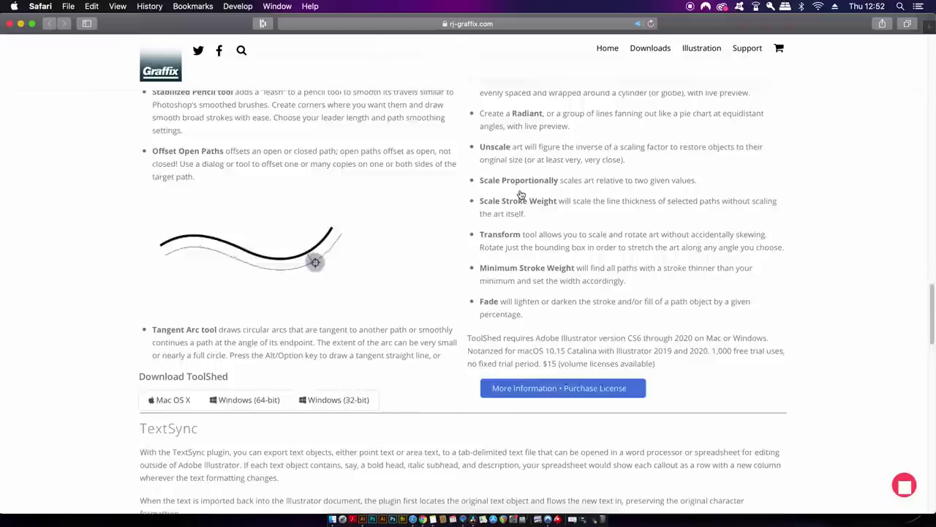
scroll(521, 193, up, 3)
scroll(519, 194, up, 6)
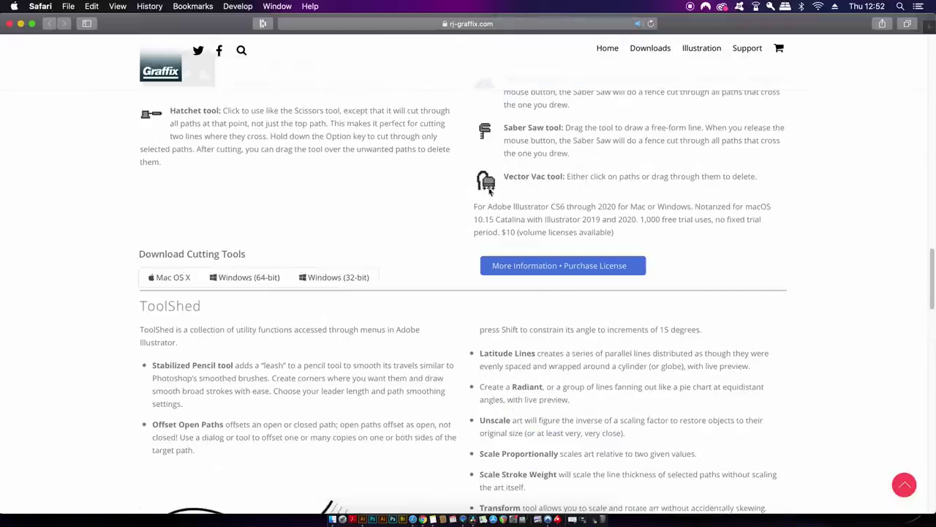
scroll(489, 195, down, 4)
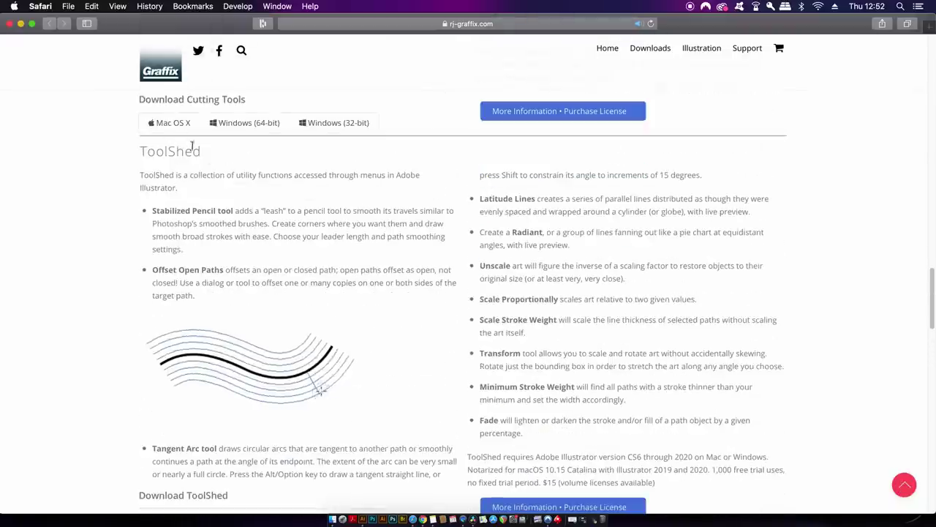
scroll(219, 157, down, 1)
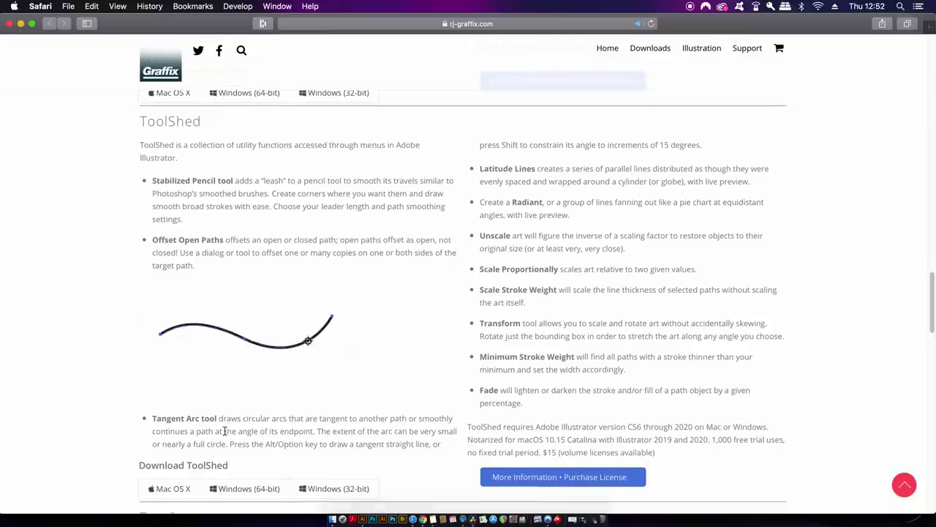
scroll(186, 479, down, 4)
Check the Mac OS X download versions, then highlight the ToolShed requirements and pricing paragraph
click(184, 359)
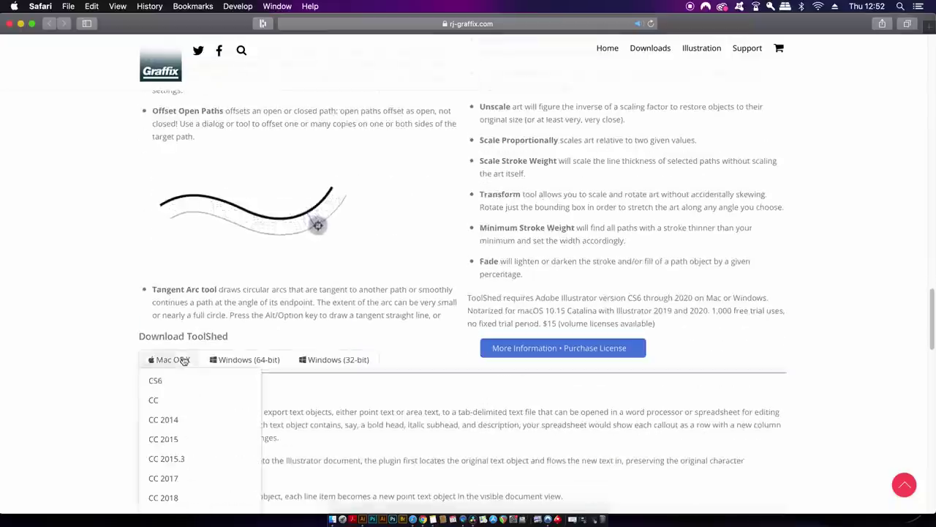
scroll(189, 410, down, 2)
click(201, 455)
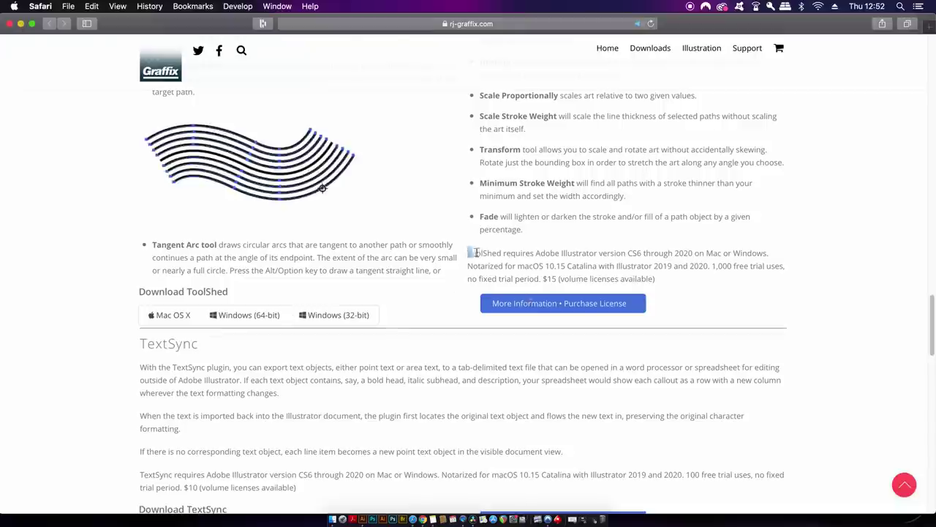
drag(472, 252, 699, 284)
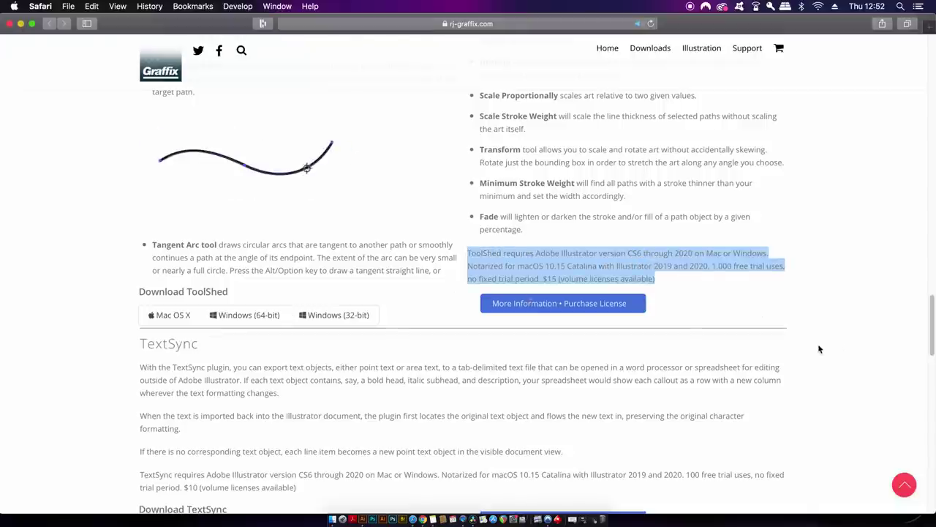